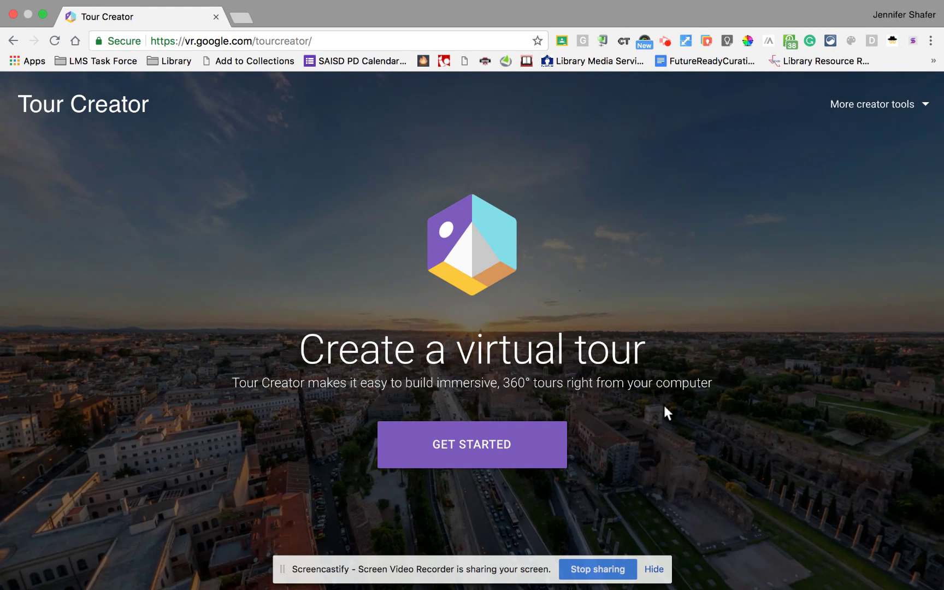
Step: Enter the Tour Creator workspace and start a new untitled tour
left_click(461, 445)
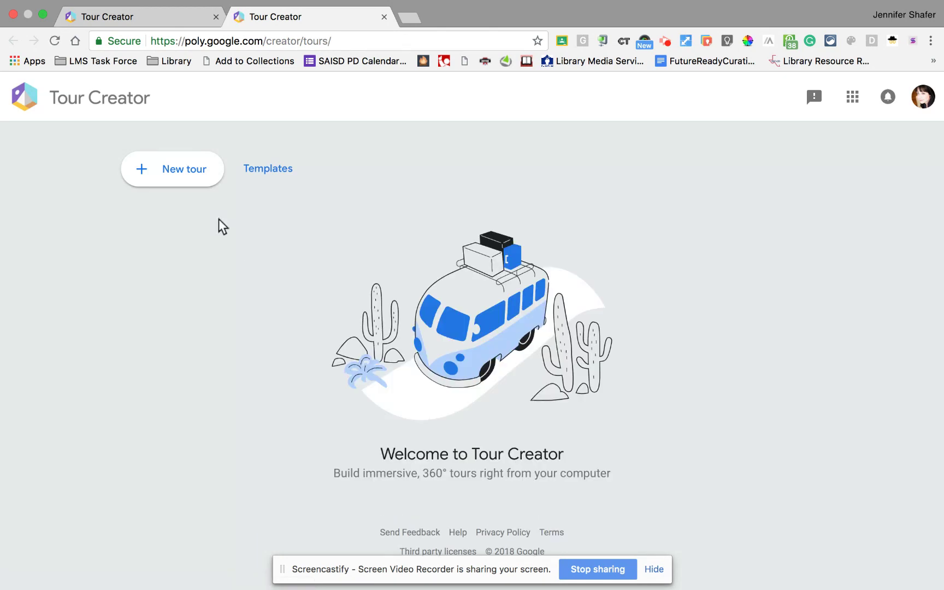
left_click(178, 173)
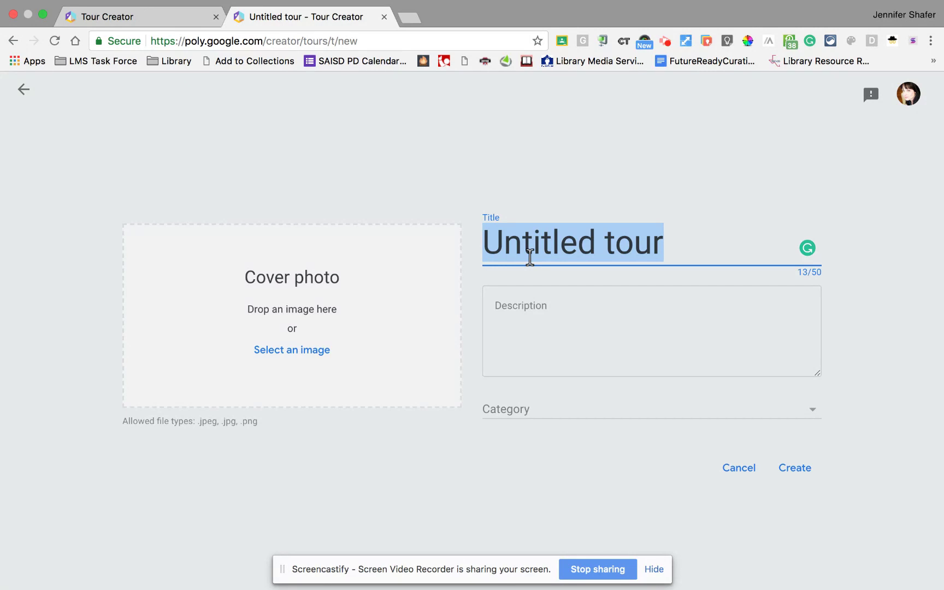
Step: Replace 'Untitled tour' with the title 'Texas Revolution'
type("Texas ")
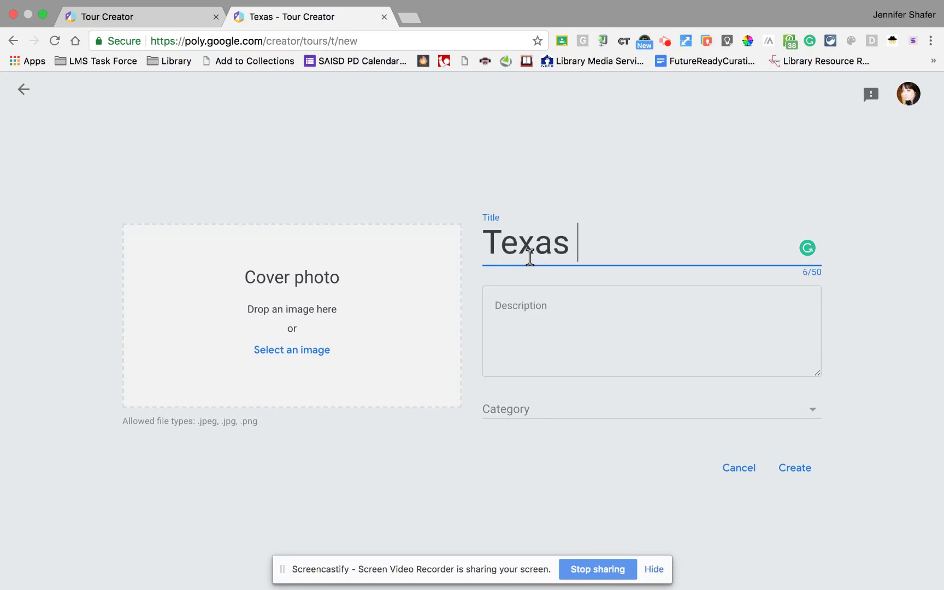
type("Revol")
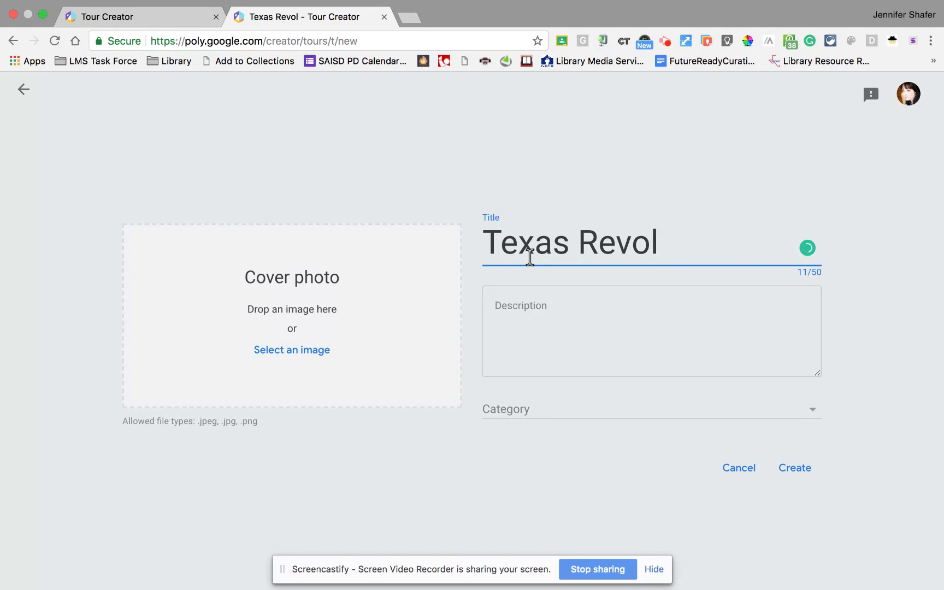
type("ution")
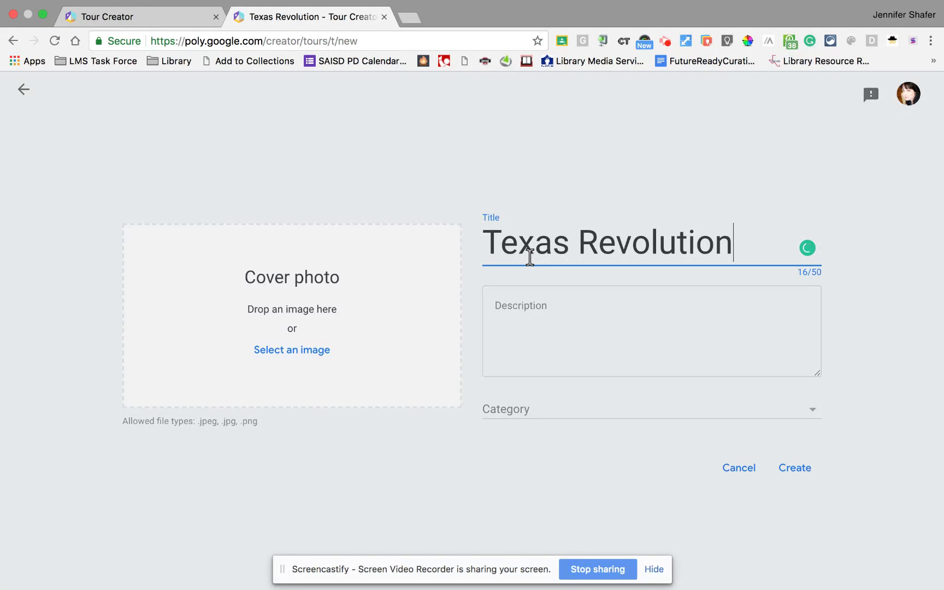
Step: Upload texass_edited-1_2048x.jpg from the computer as the tour's cover photo
left_click(286, 351)
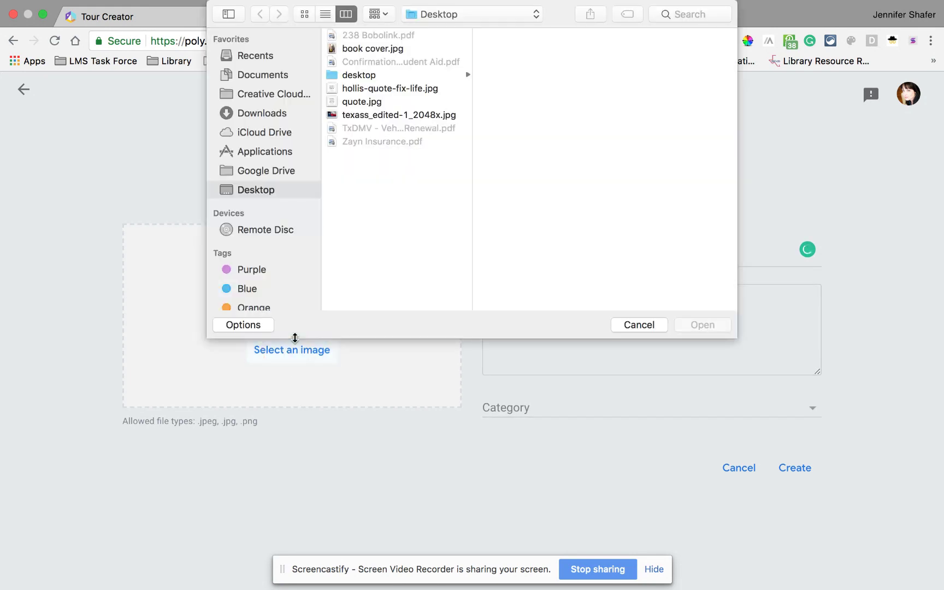
left_click(389, 116)
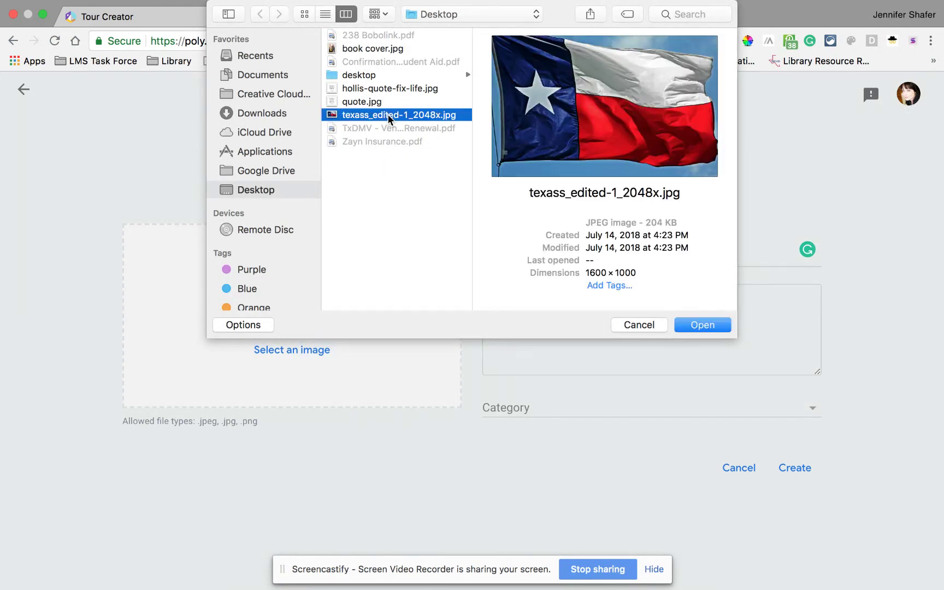
left_click(696, 330)
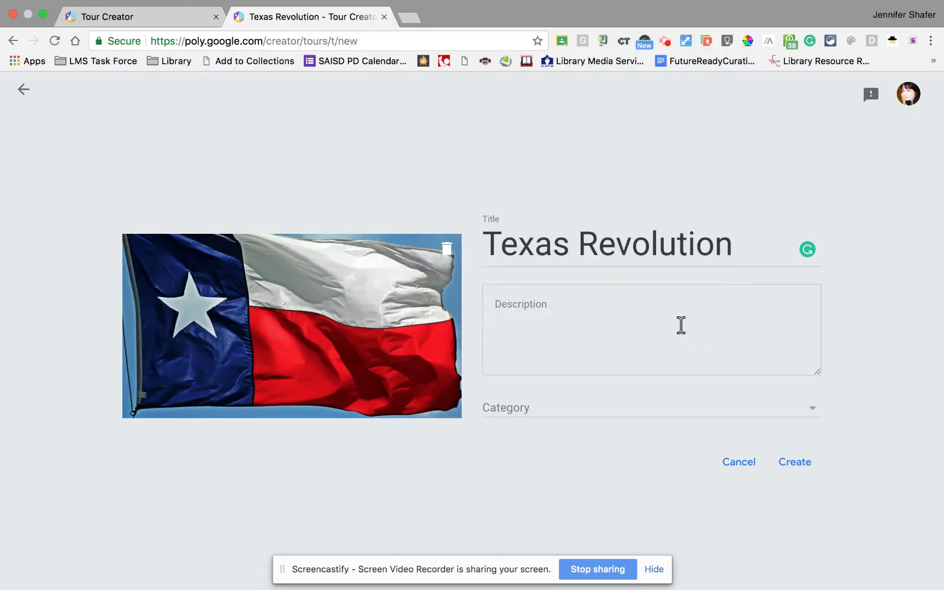
left_click(551, 304)
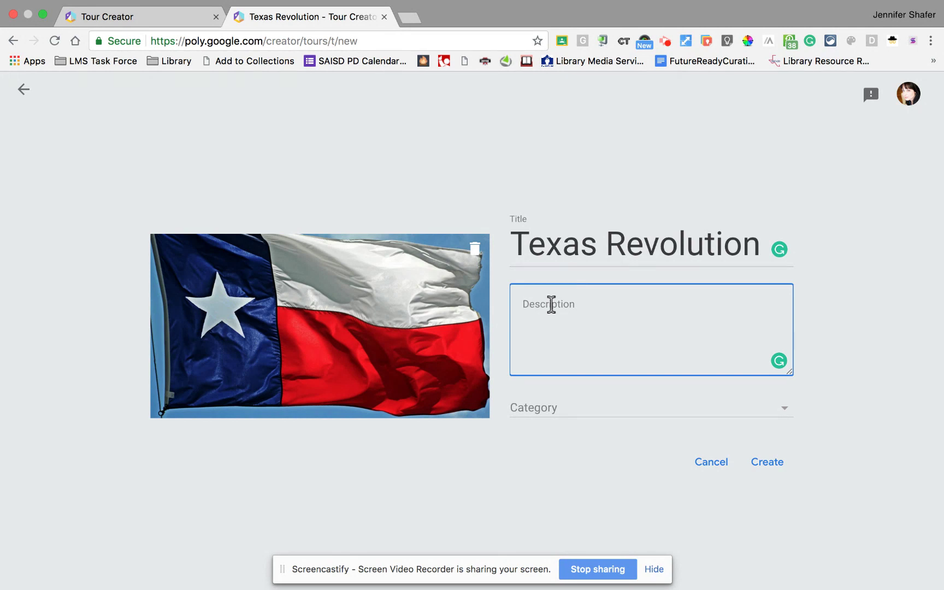
Step: Add the description 'Tour of the Texas Battle for freedom.', set category History, and create the tour
type("Tour of the Texas Battle for f")
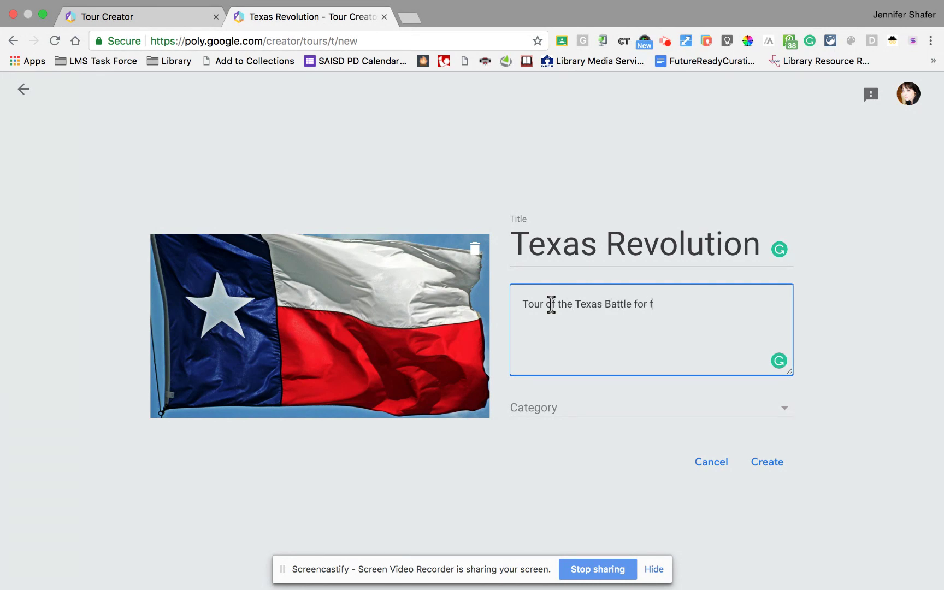
type("reedom.")
left_click(783, 410)
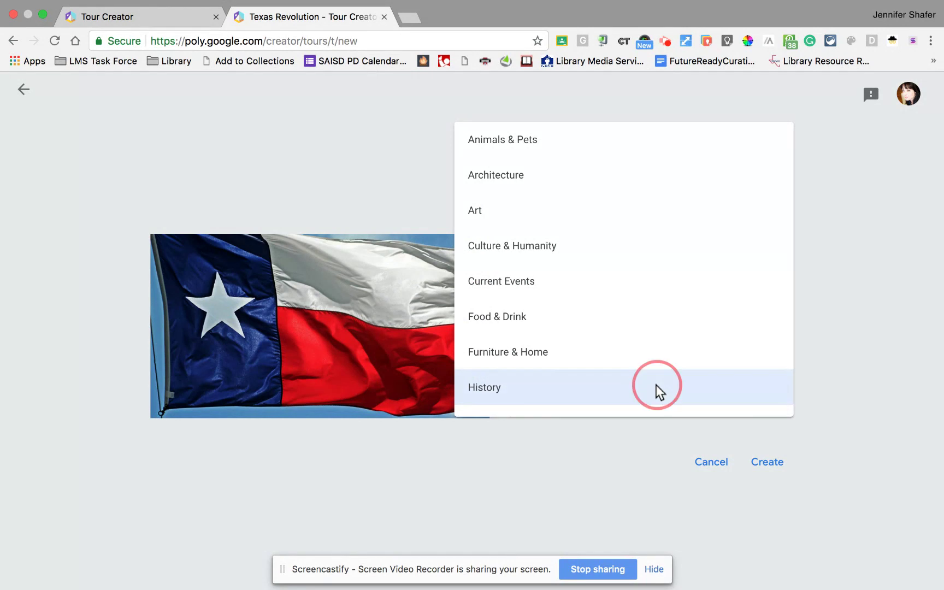
left_click(656, 386)
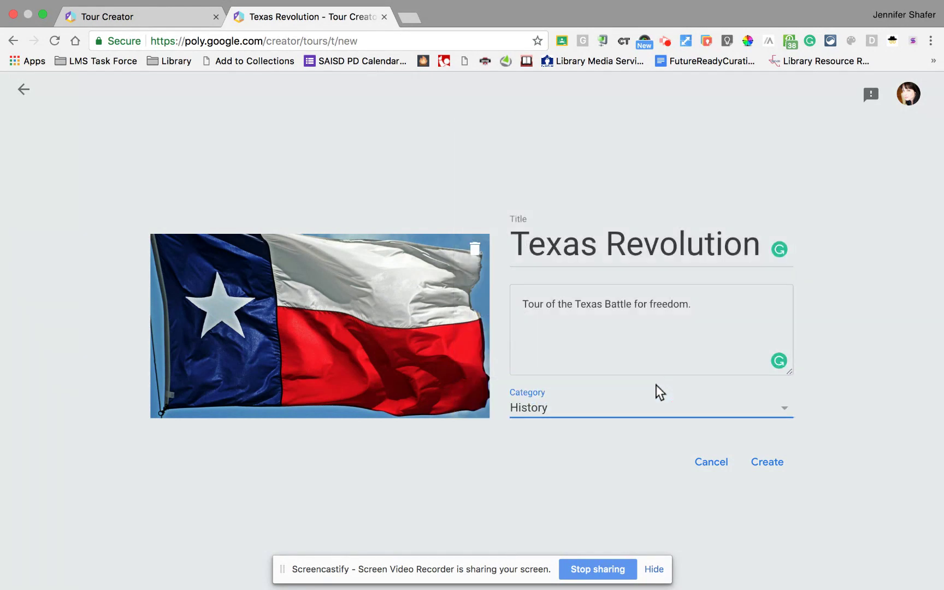
left_click(760, 463)
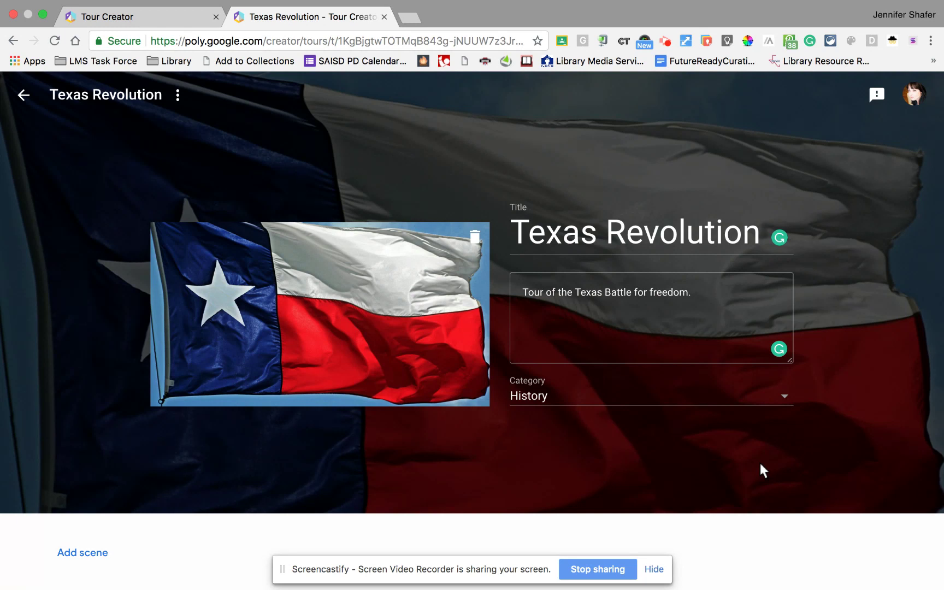
Step: Open the Add scene dialog for the Texas Revolution tour
left_click(83, 554)
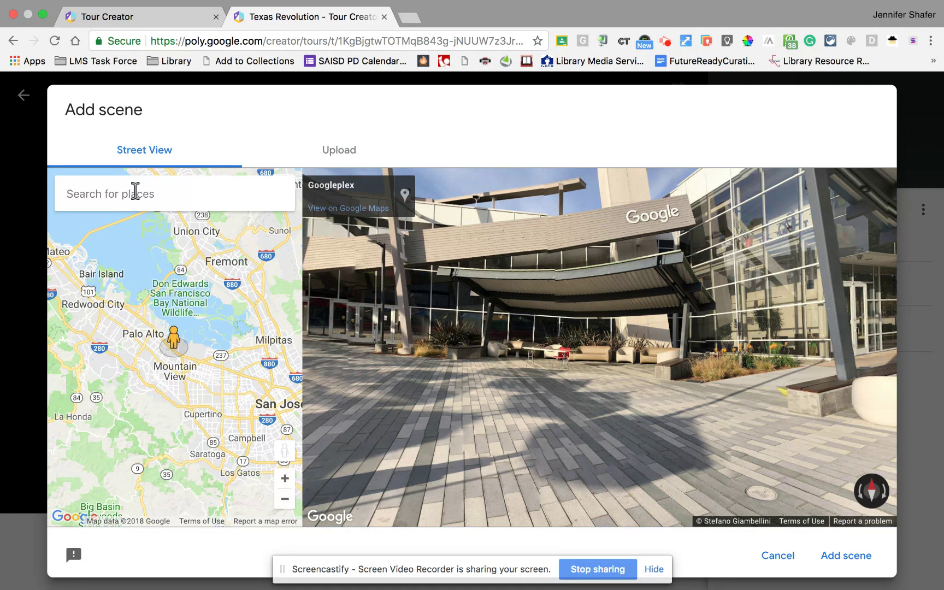
Step: Search Street View for 'Gonzales, tx' to land at 411 St Lawrence St
left_click(135, 191)
type("Gonzales")
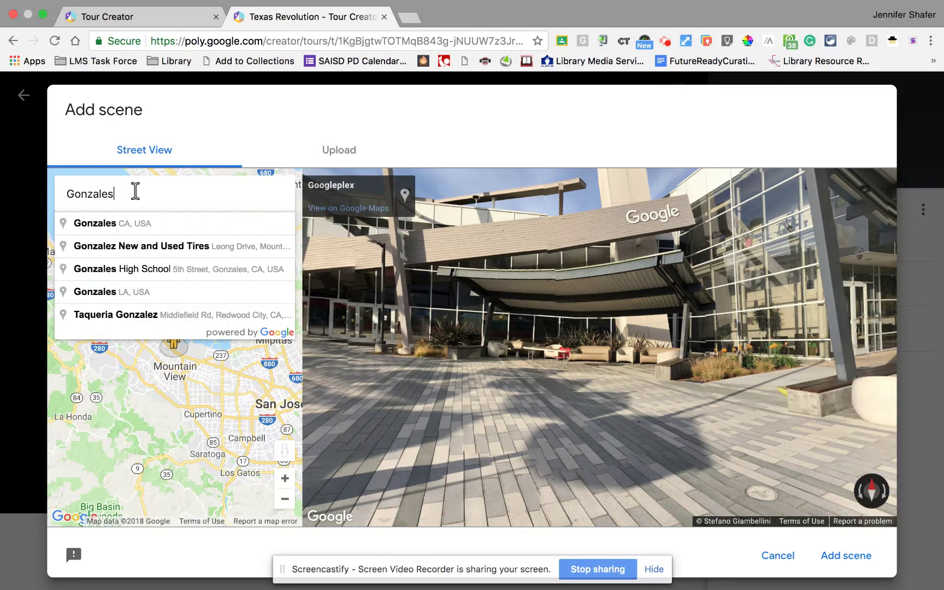
type(", tx")
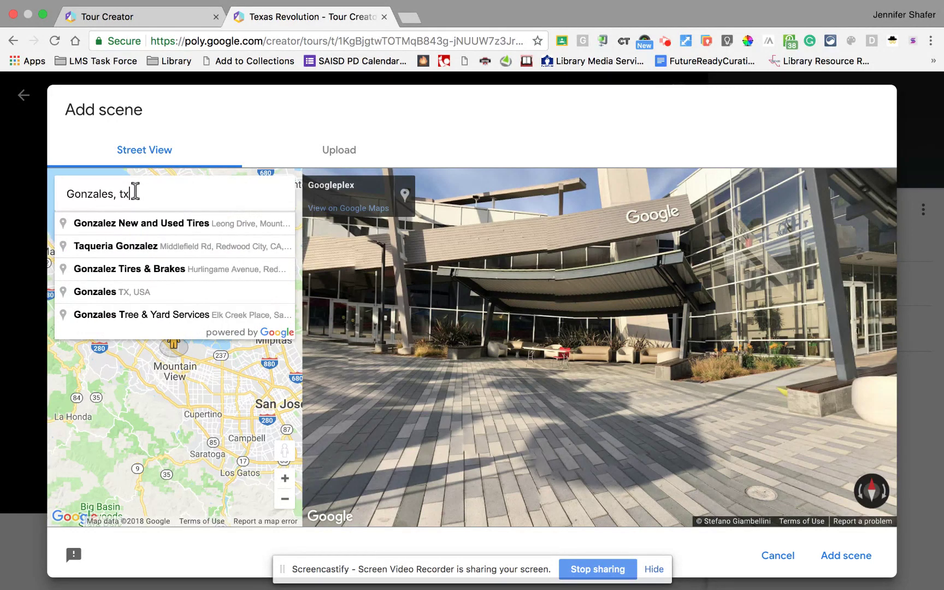
key("Return")
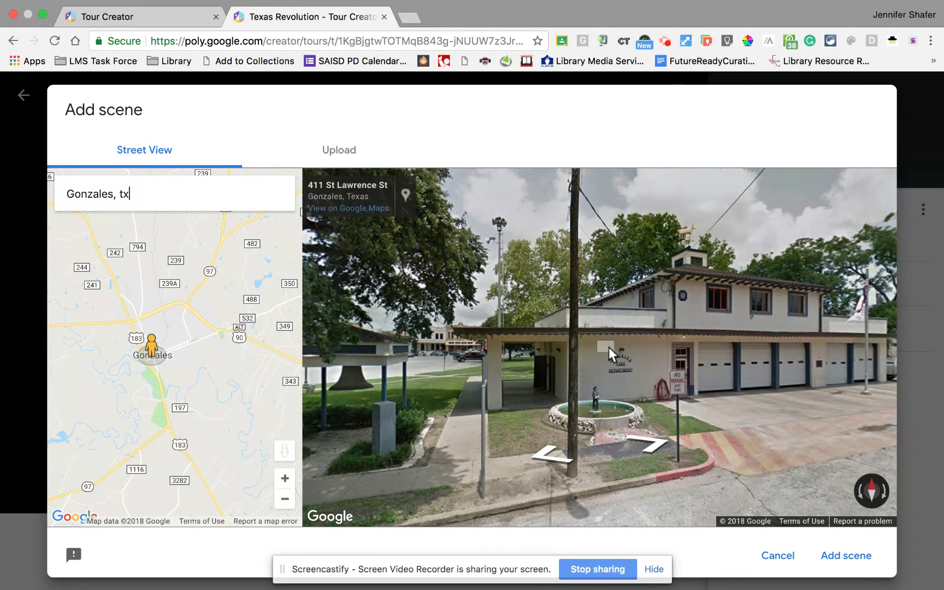
Step: Rotate the panorama past the fire station and stone building to face the trees, lawn and road
left_click_drag(607, 347, 491, 338)
left_click_drag(659, 349, 502, 363)
left_click(661, 348)
left_click_drag(661, 348, 494, 345)
left_click(663, 345)
left_click_drag(663, 346, 534, 339)
left_click(745, 355)
left_click_drag(745, 355, 556, 342)
left_click(746, 339)
left_click_drag(746, 339, 598, 357)
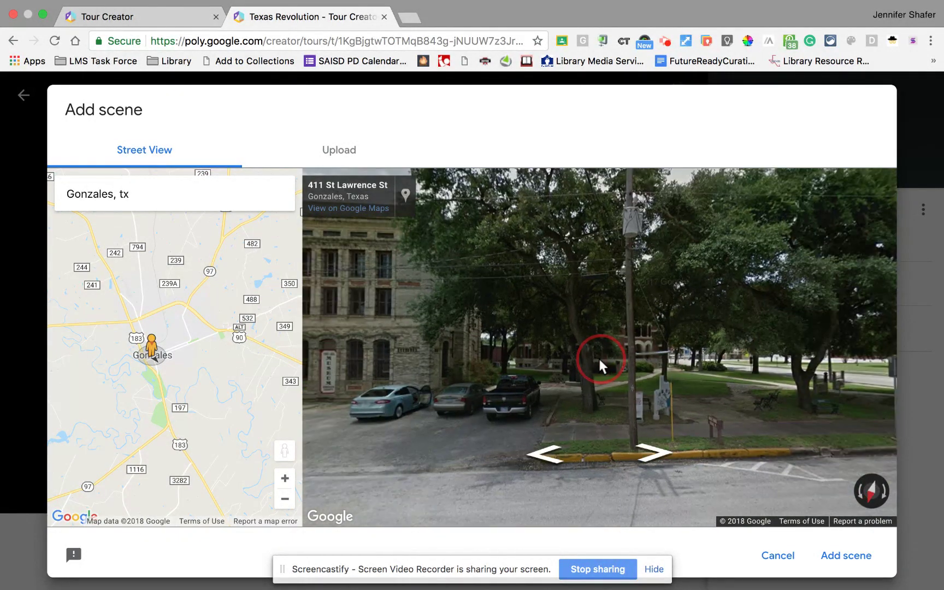
left_click_drag(718, 375, 577, 388)
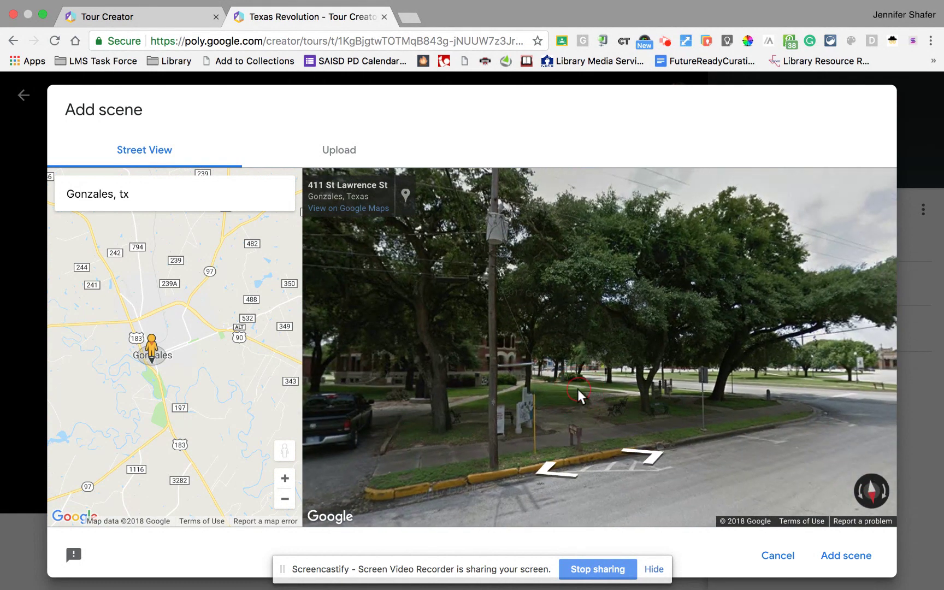
left_click_drag(801, 397, 743, 395)
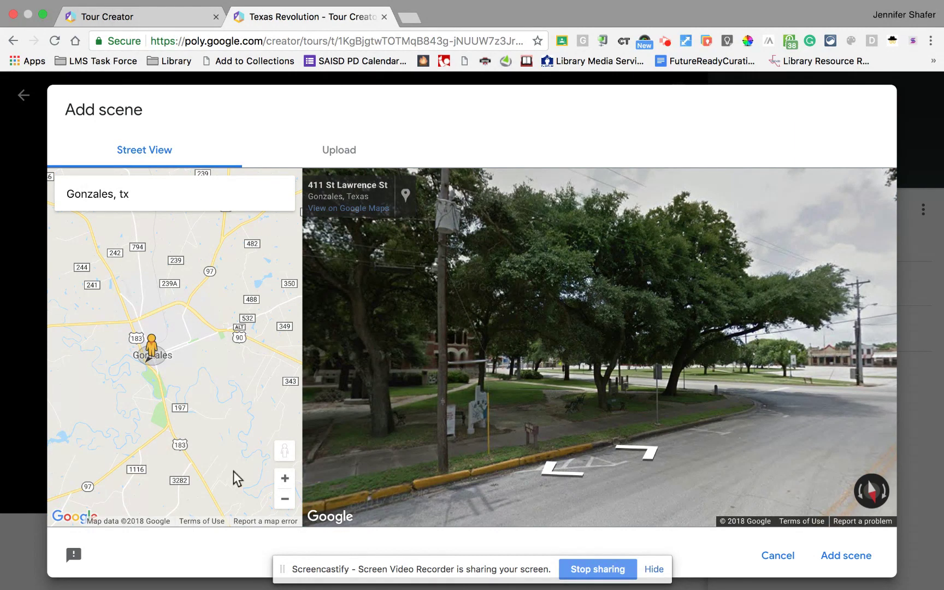
Step: Zoom and recentre the map on central Gonzales until street names show
left_click(285, 479)
left_click(286, 479)
left_click_drag(202, 462, 255, 452)
left_click(285, 477)
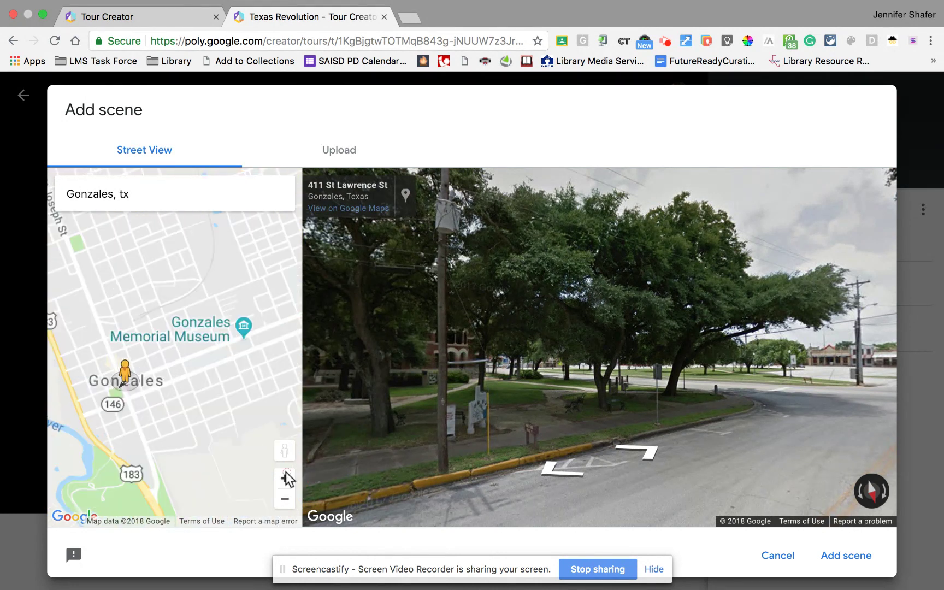
left_click(285, 478)
left_click(191, 448)
left_click_drag(191, 447, 244, 386)
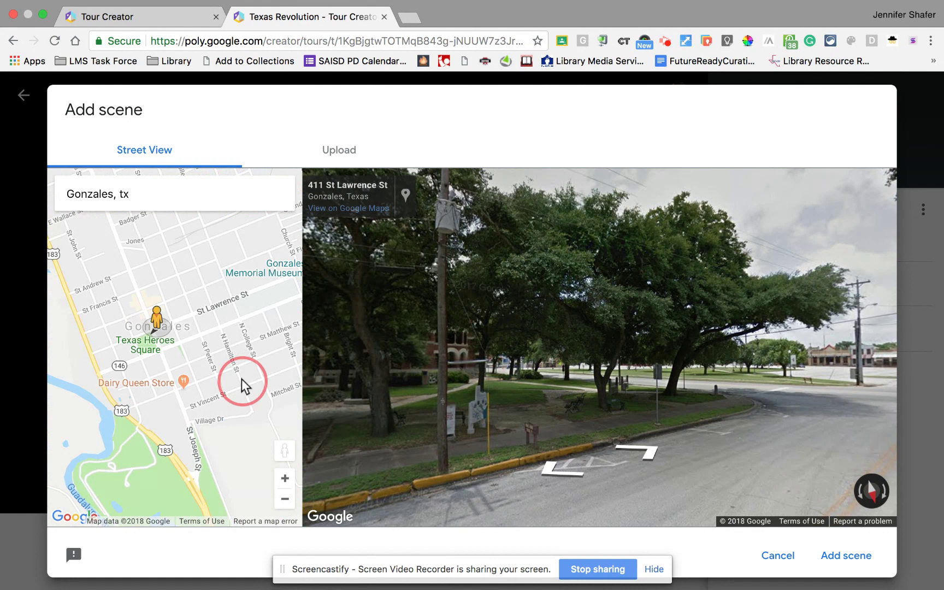
left_click(285, 479)
left_click_drag(227, 426, 245, 443)
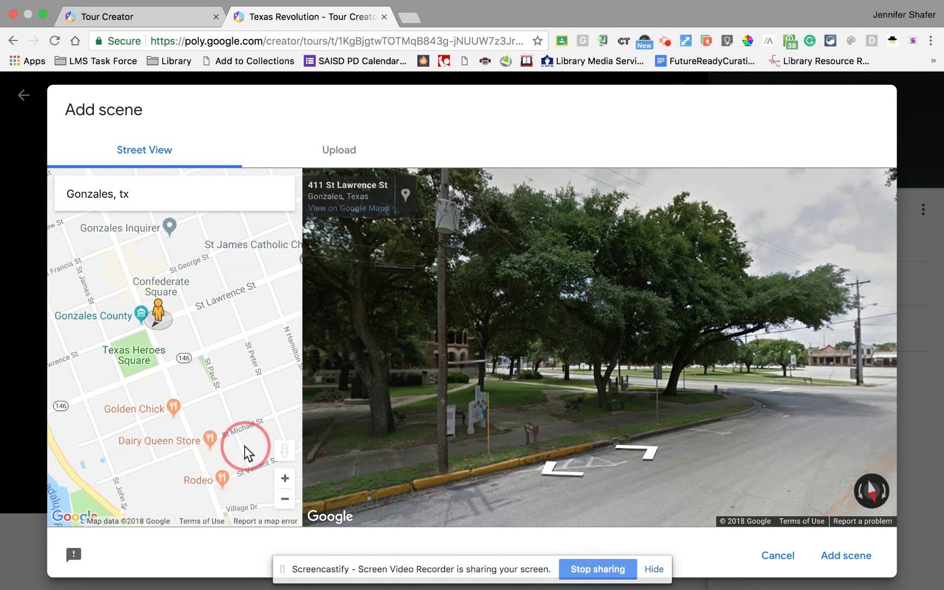
Step: Move the Street View spot around Texas Heroes Square, settling on 313 St Lawrence St
left_click(157, 313)
left_click_drag(158, 316, 144, 365)
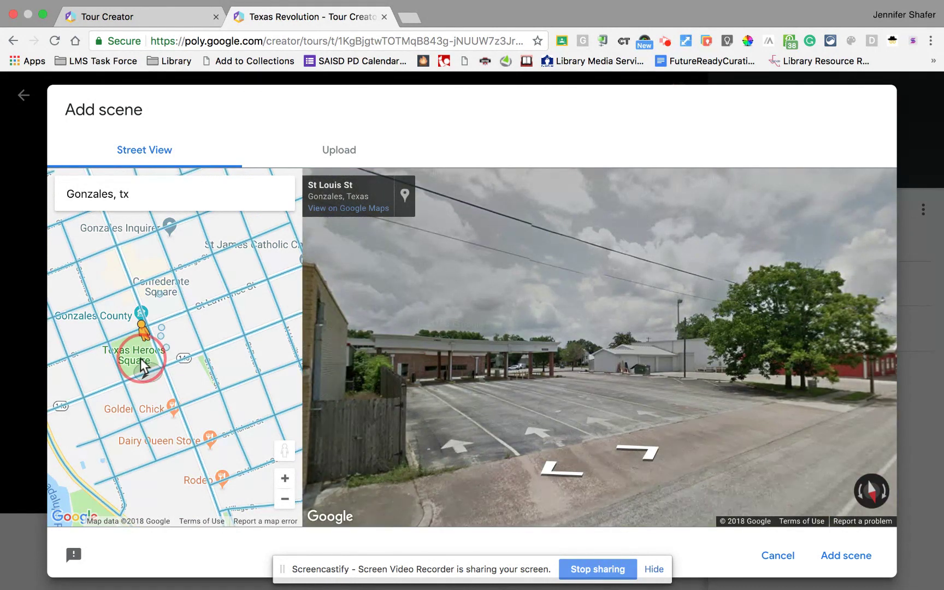
left_click(140, 362)
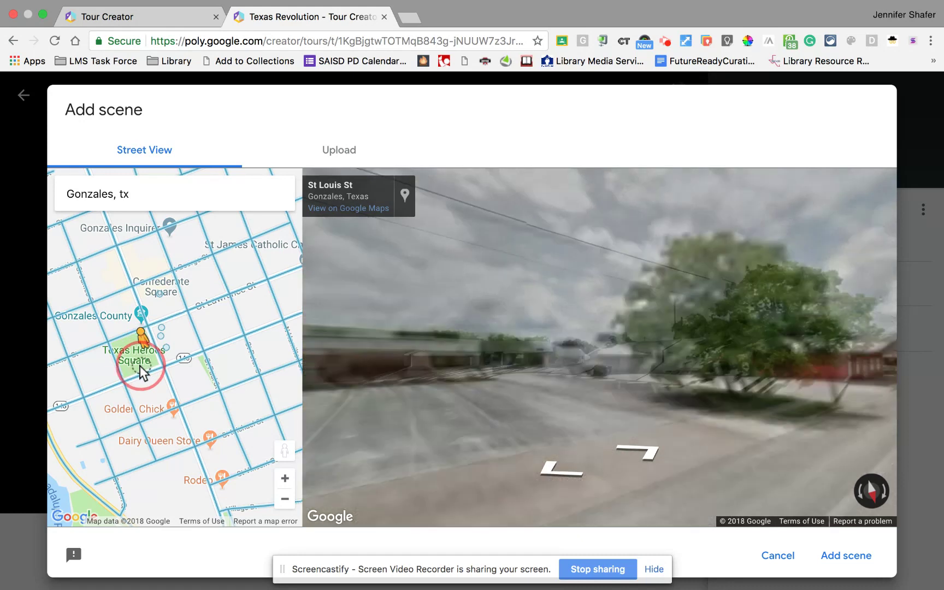
left_click(139, 368)
left_click(132, 374)
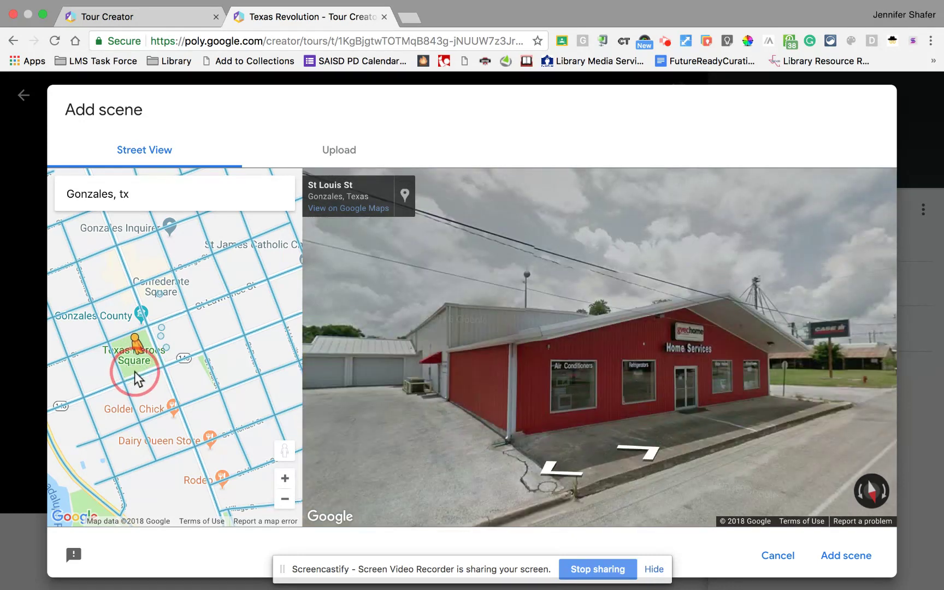
left_click(147, 370)
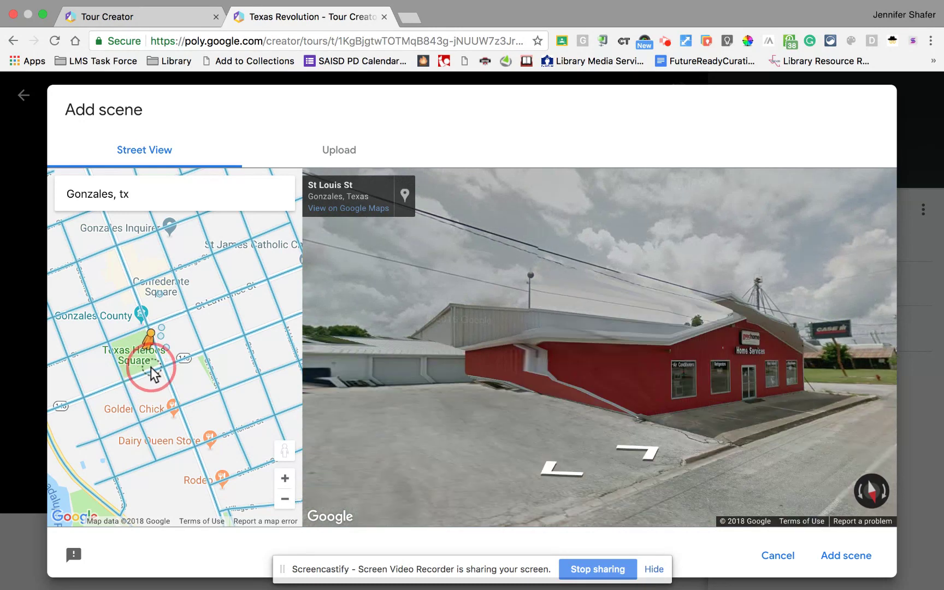
left_click(155, 367)
left_click(158, 356)
left_click(153, 350)
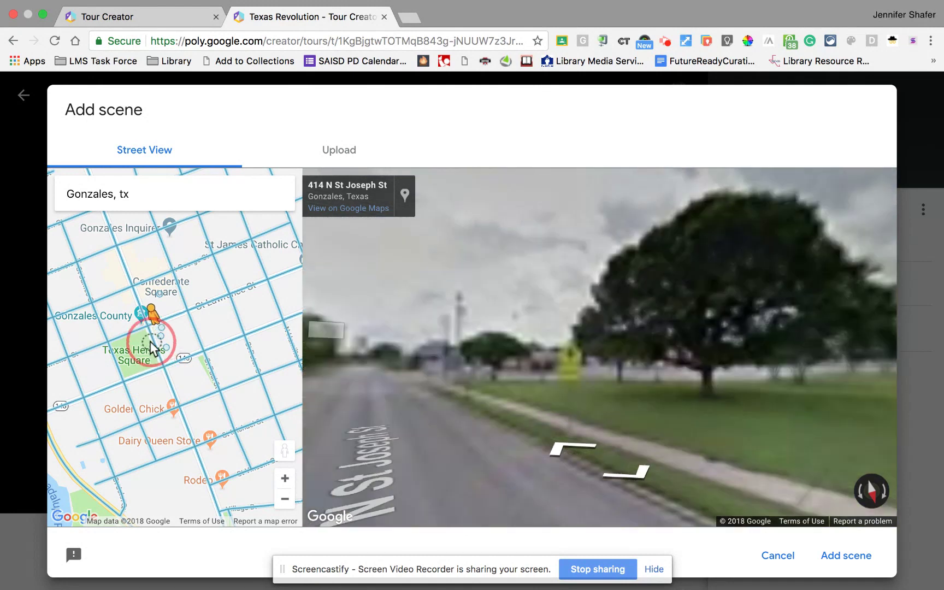
left_click(148, 331)
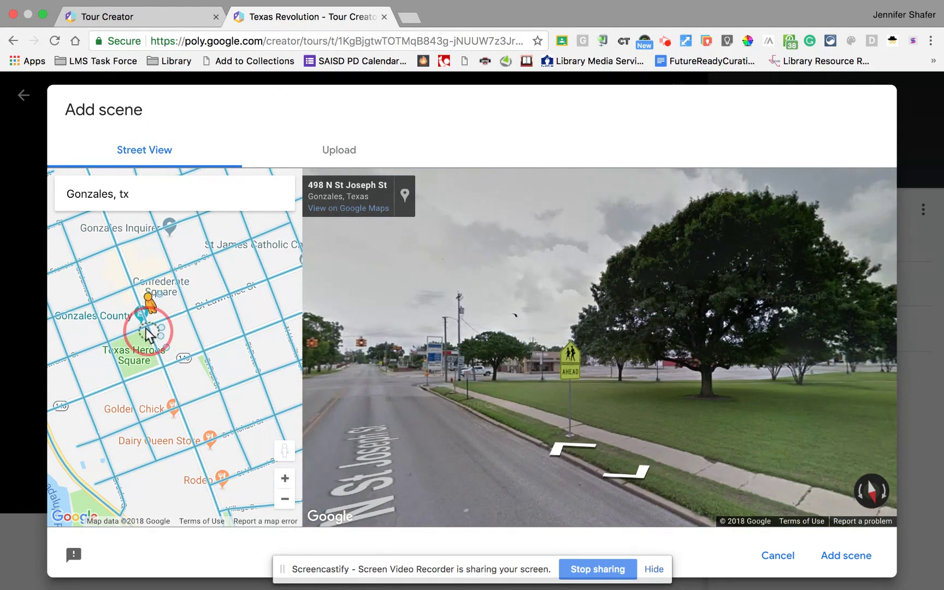
left_click(135, 331)
left_click(125, 336)
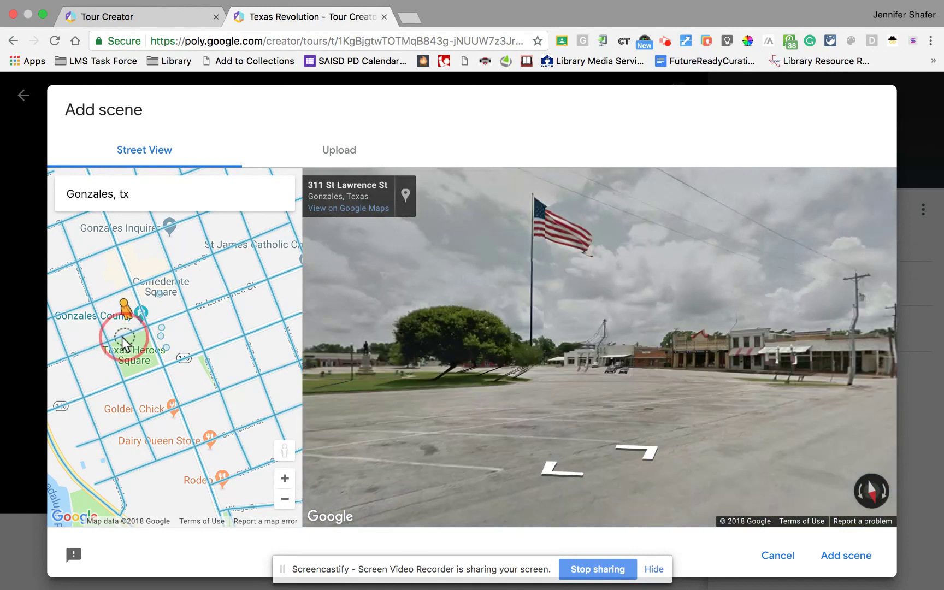
left_click(127, 339)
left_click(127, 339)
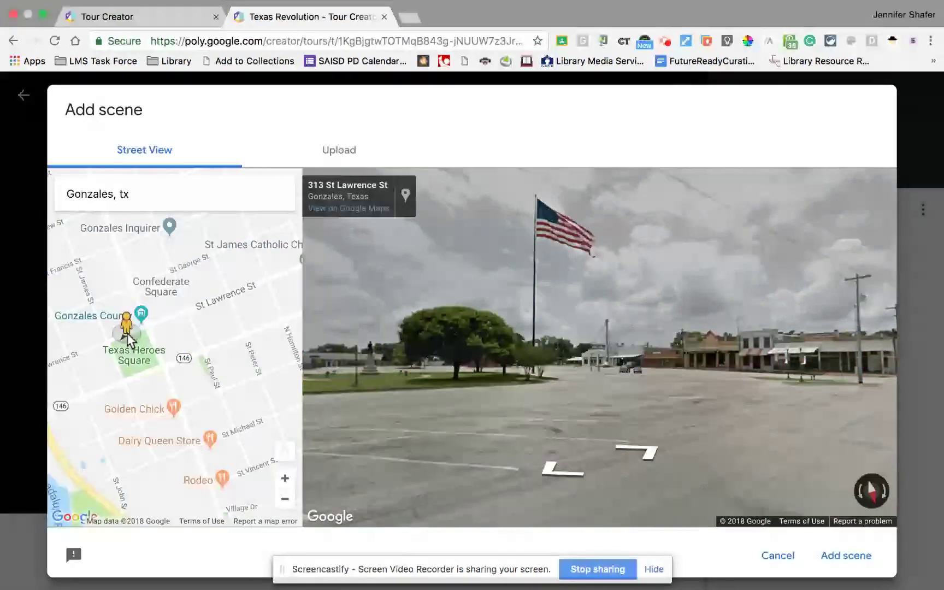
Step: Turn the panorama toward the St Lawrence St brick storefronts and step forward
left_click_drag(576, 345, 473, 344)
left_click_drag(651, 340, 497, 349)
left_click_drag(653, 364, 493, 355)
left_click_drag(604, 388, 521, 383)
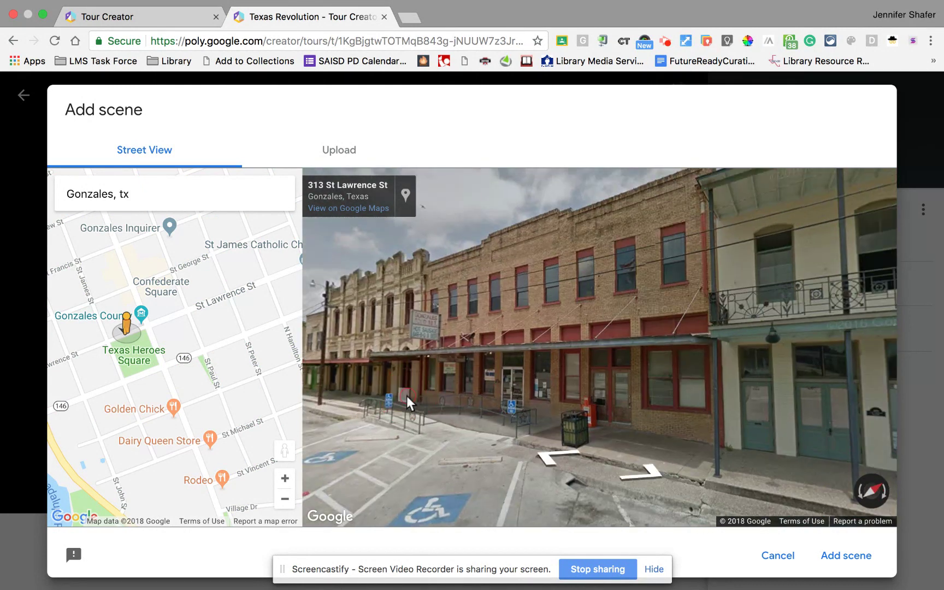
left_click(355, 380)
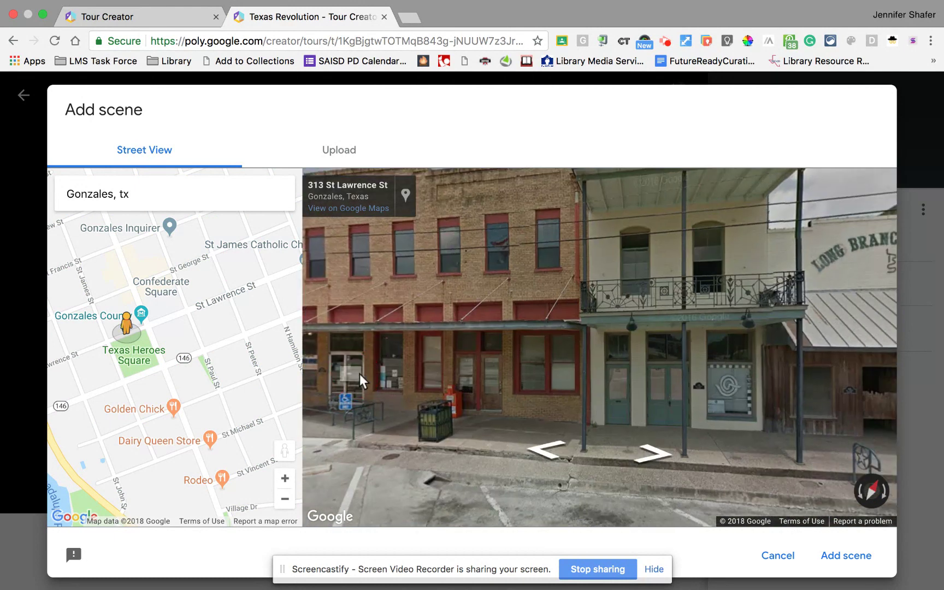
Step: Rotate past the courthouse square to the flagpole and add this panorama as a scene
left_click_drag(557, 349, 387, 346)
left_click_drag(579, 336, 455, 330)
left_click_drag(585, 341, 427, 324)
left_click_drag(608, 347, 481, 353)
left_click_drag(698, 355, 547, 356)
left_click_drag(659, 376, 466, 376)
left_click_drag(604, 359, 522, 349)
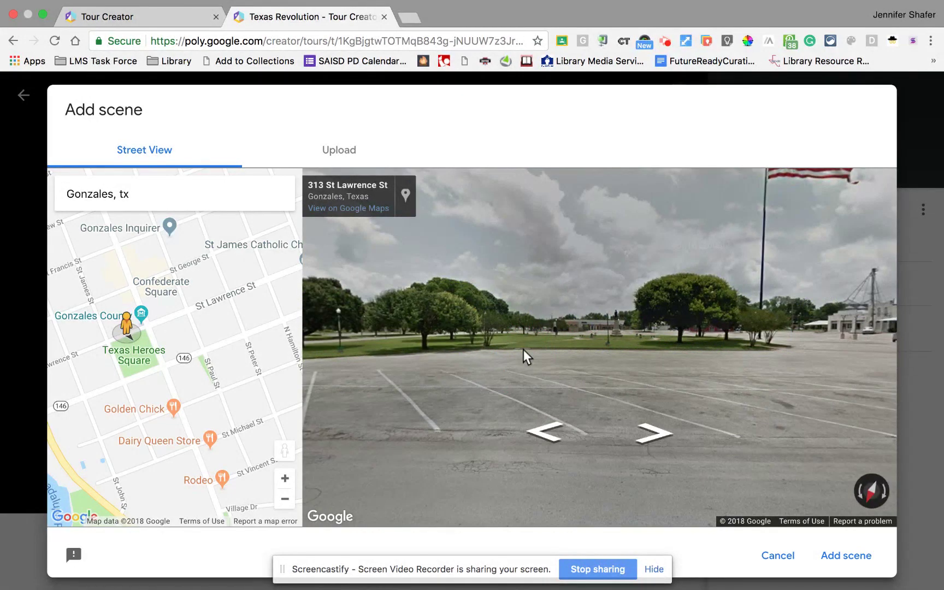
left_click(850, 559)
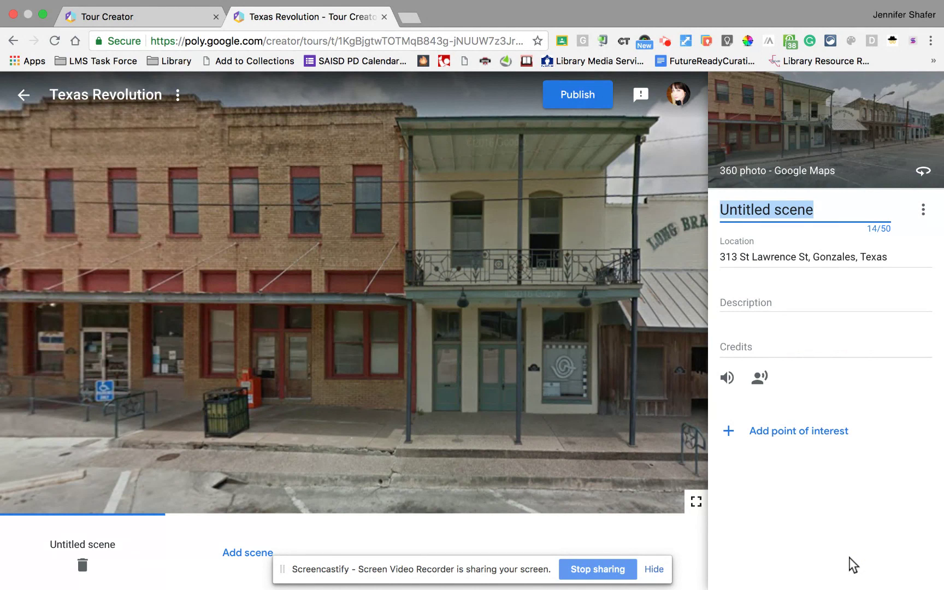
Step: Title the scene 'Battle of Gonzales', correcting the mistyped capital O
type("Battle of GOnza")
key("BackSpace")
key("BackSpace")
key("BackSpace")
key("BackSpace")
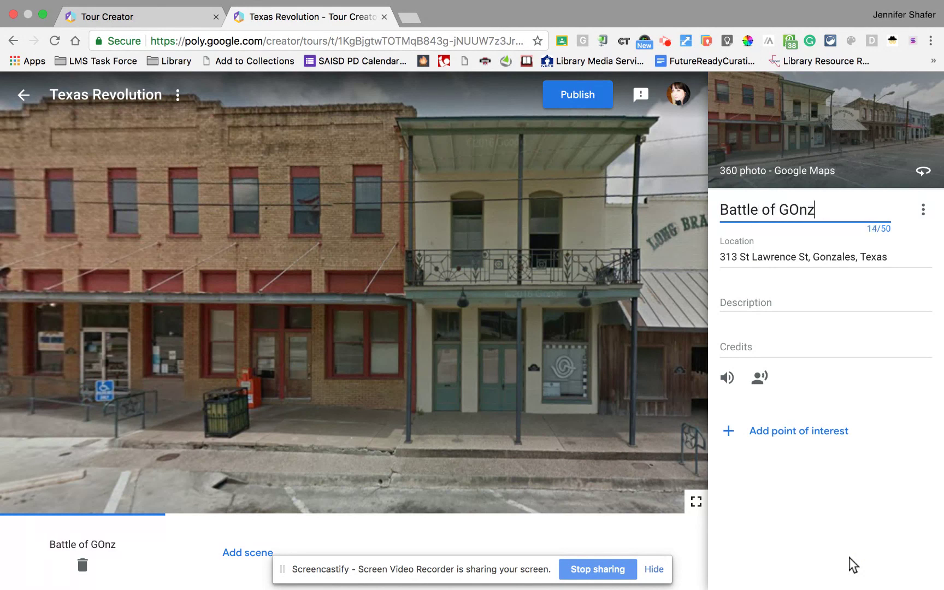
type("onzales")
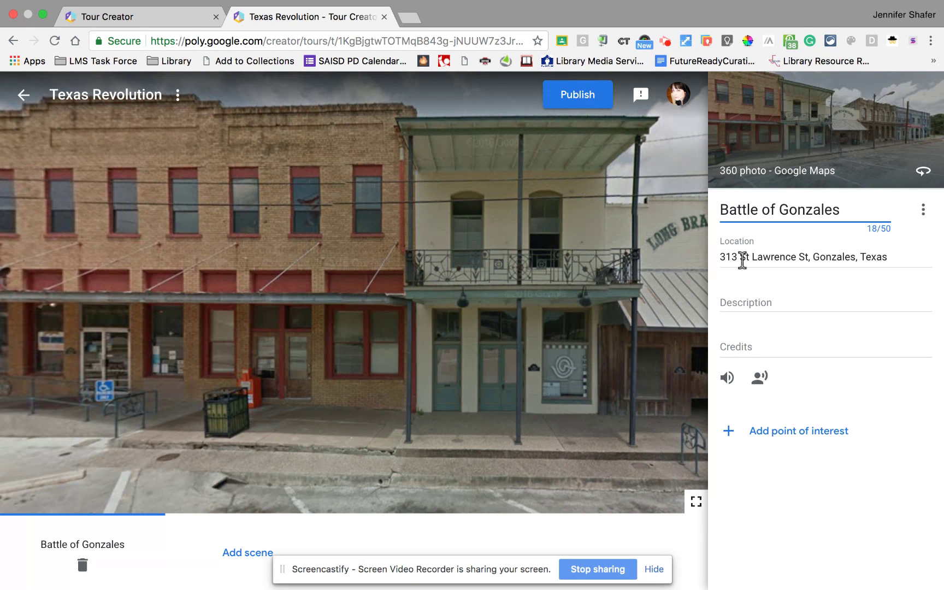
Step: Trim the scene location to 'Gonzales, Texas' by deleting the street address
left_click(811, 256)
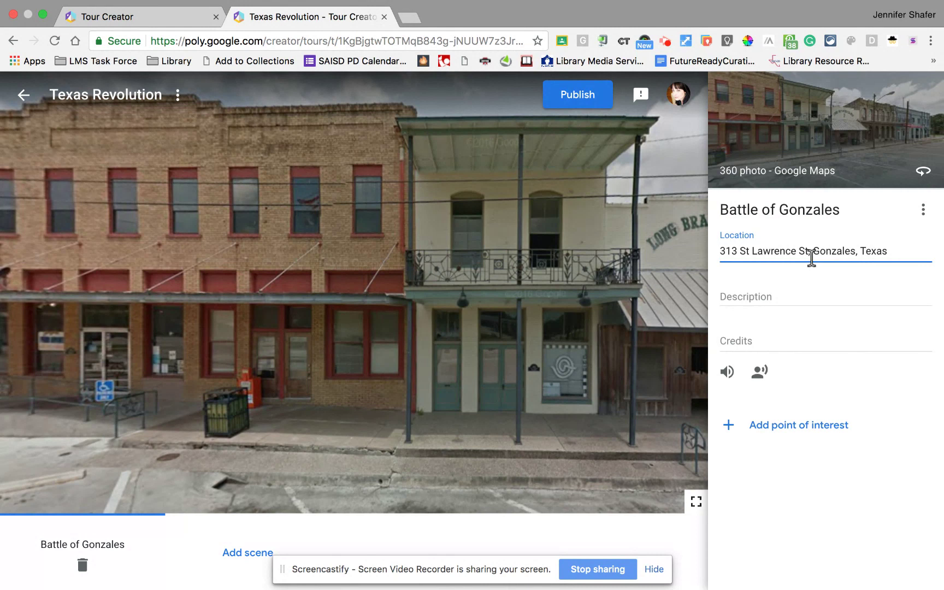
key("BackSpace")
key("BackSpace")
key("BackSpace")
key("BackSpace")
key("BackSpace")
key("BackSpace")
key("BackSpace")
key("BackSpace")
key("BackSpace")
key("BackSpace")
key("BackSpace")
key("BackSpace")
key("BackSpace")
key("BackSpace")
key("BackSpace")
key("BackSpace")
key("BackSpace")
key("BackSpace")
key("BackSpace")
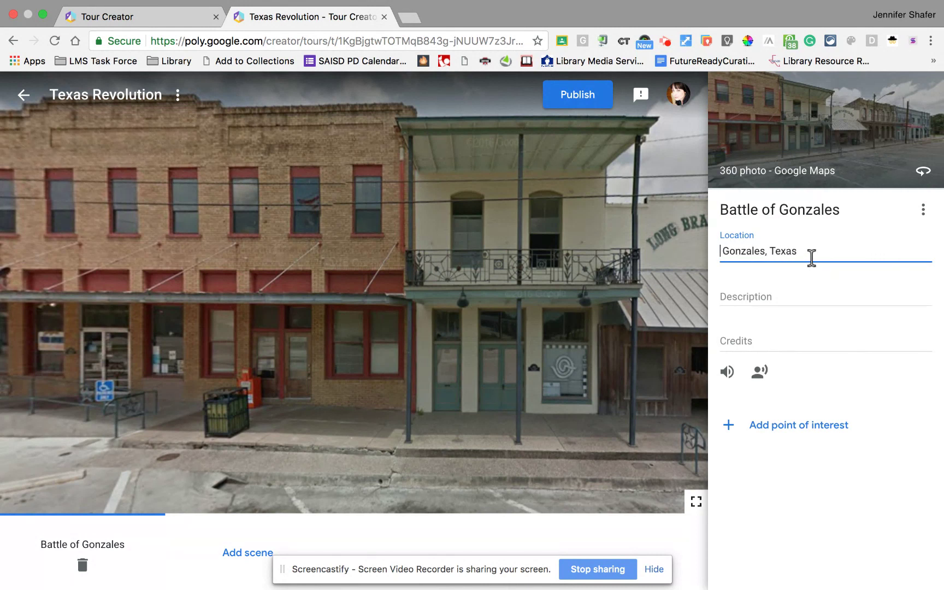
key("BackSpace")
left_click(794, 294)
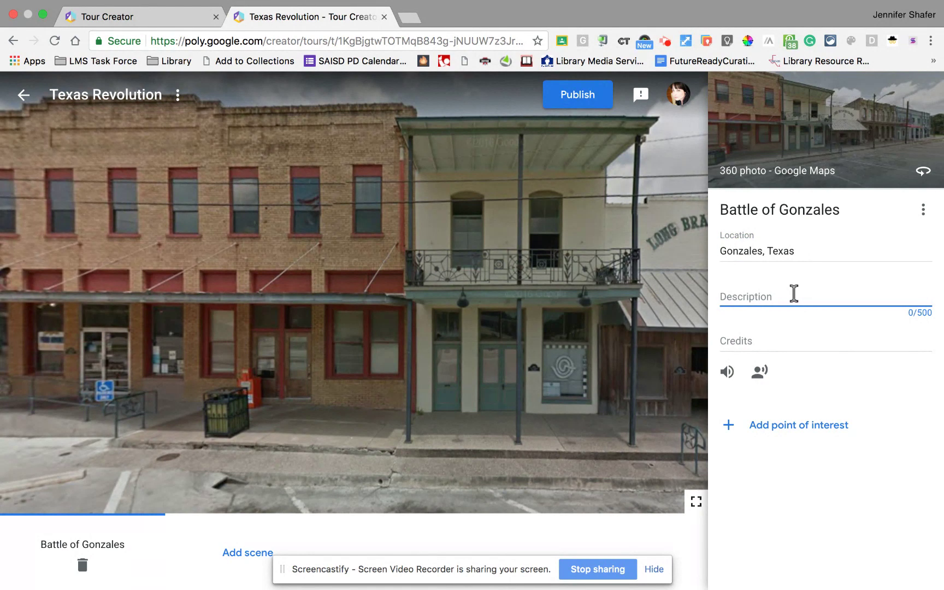
left_click(752, 339)
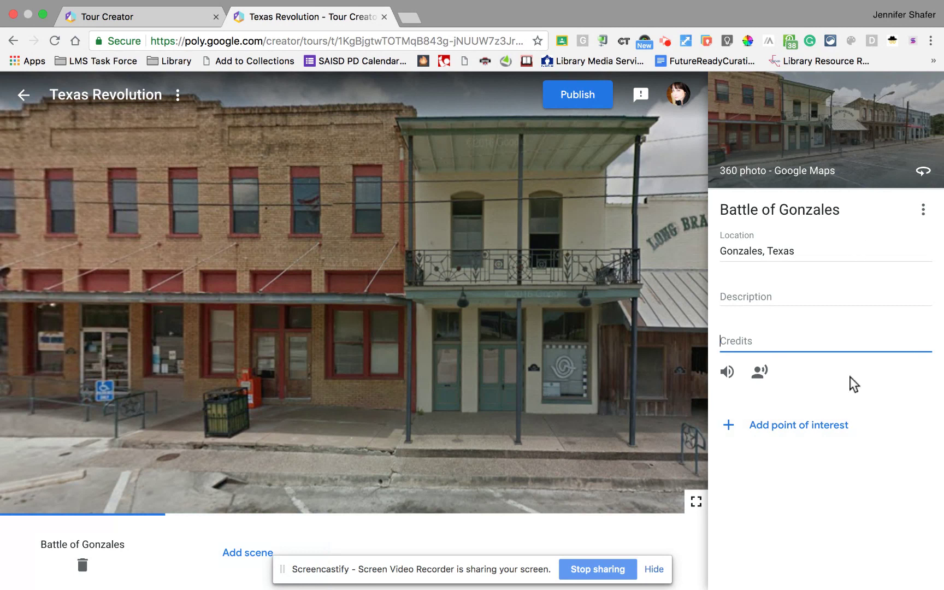
Step: Skip ambient audio and bring up the Add scene narration dialog for .mp3 files
left_click(727, 376)
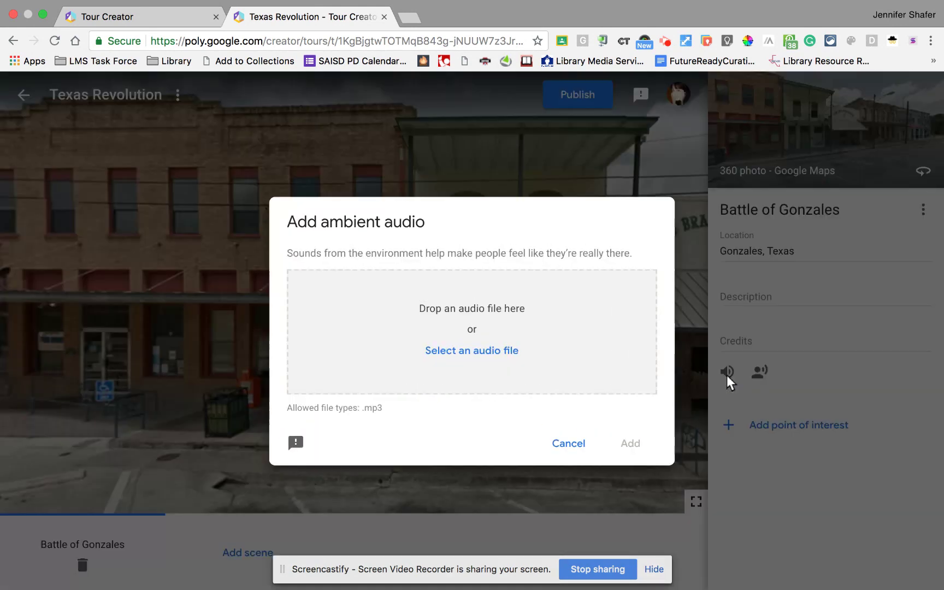
left_click(571, 444)
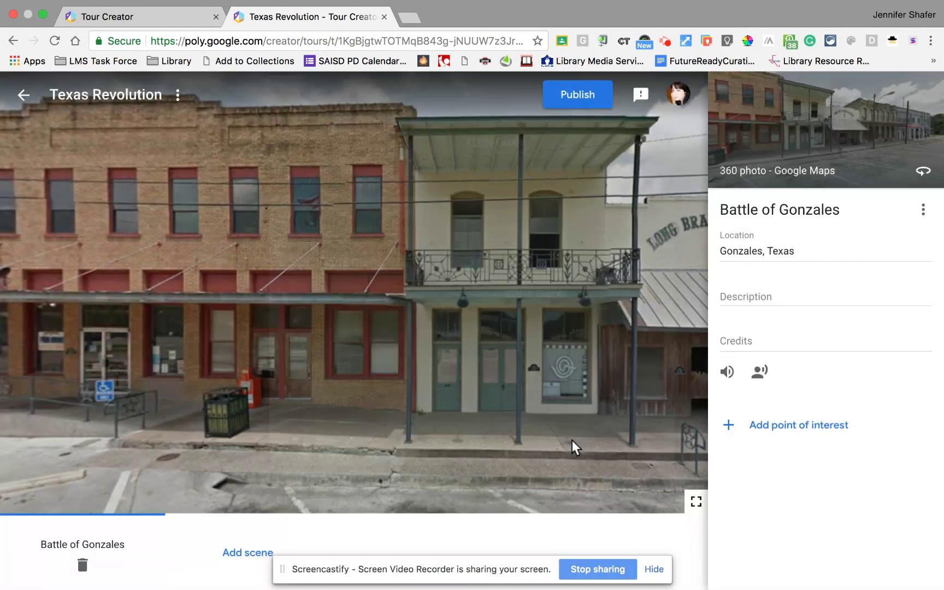
left_click(760, 376)
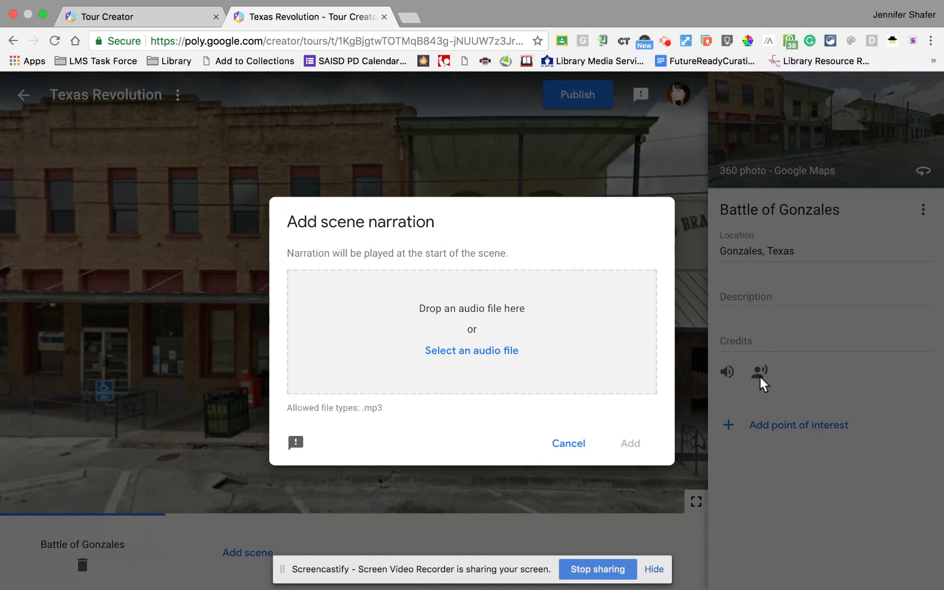
Step: Cancel the Add scene narration dialog, leaving the scene without narration audio
left_click(568, 442)
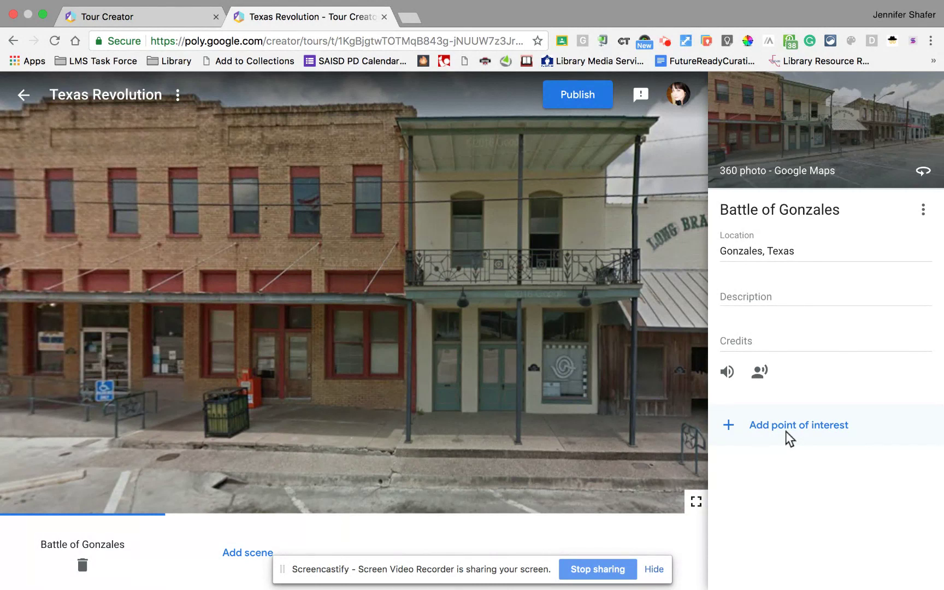
mouse_move(649, 18)
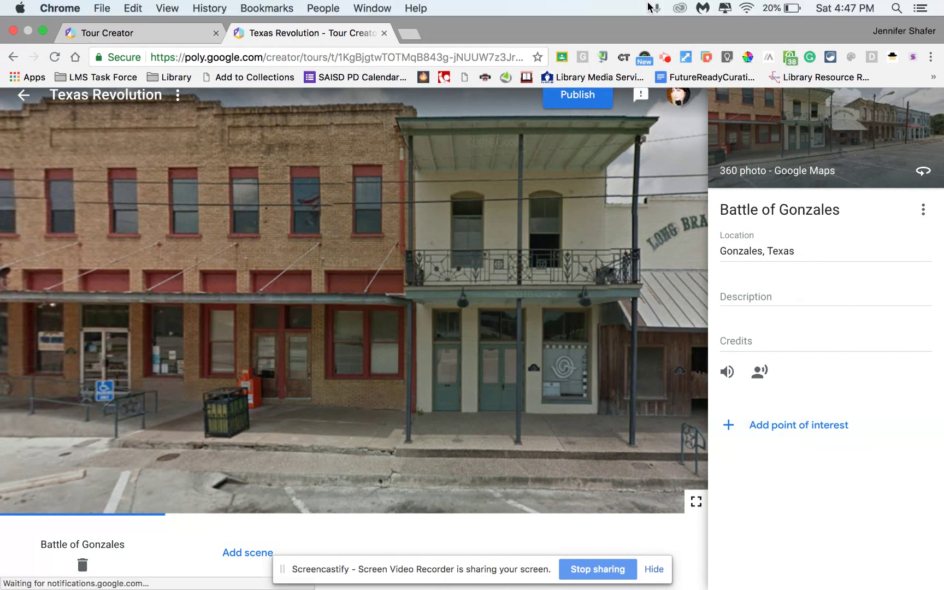